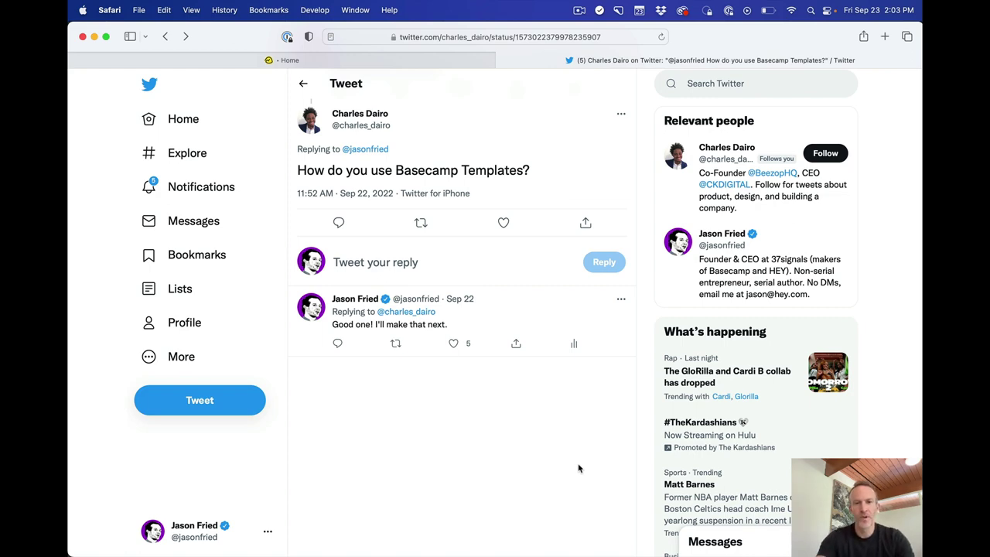
Switch to the Basecamp home page, start a new project from a template and look through the available template names.
{"action": "key", "text": "ctrl+shift+Tab"}
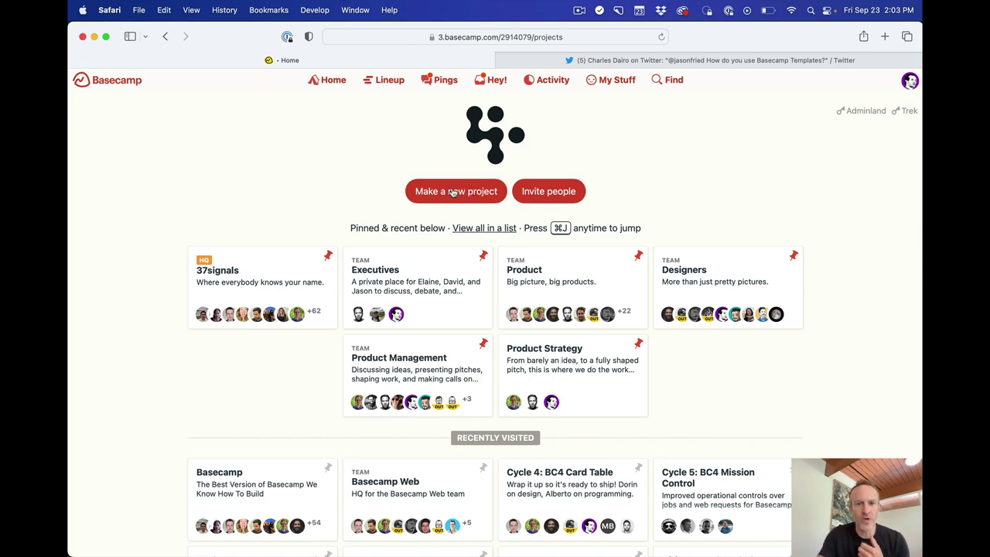
{"action": "left_click", "coordinate": [454, 193]}
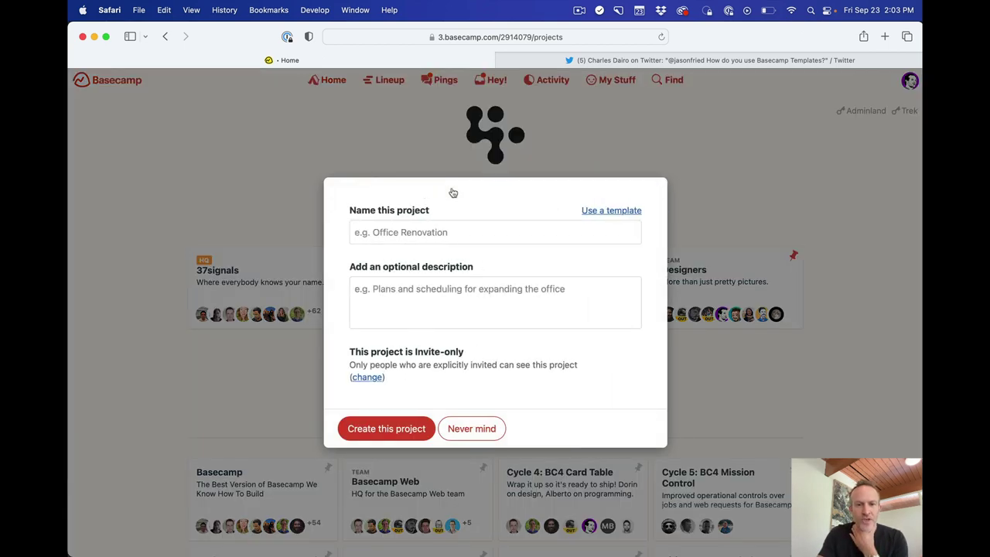
{"action": "left_click", "coordinate": [602, 212]}
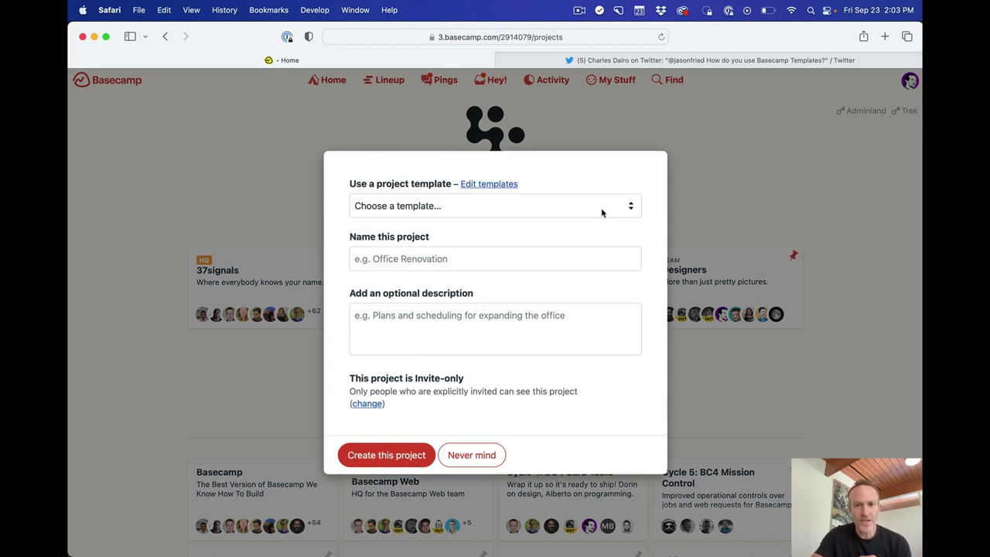
{"action": "left_click", "coordinate": [567, 210]}
{"action": "left_click", "coordinate": [650, 280]}
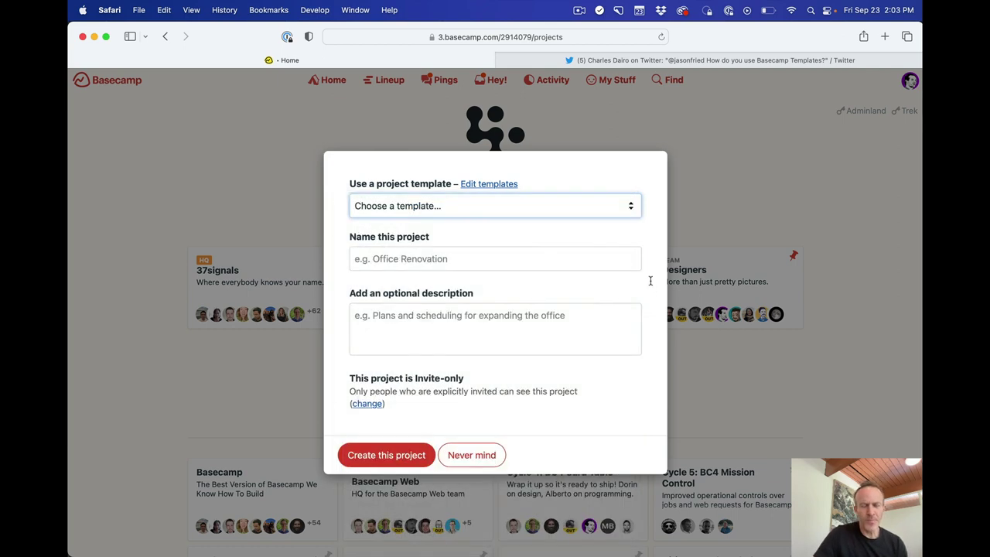
{"action": "left_click", "coordinate": [603, 206]}
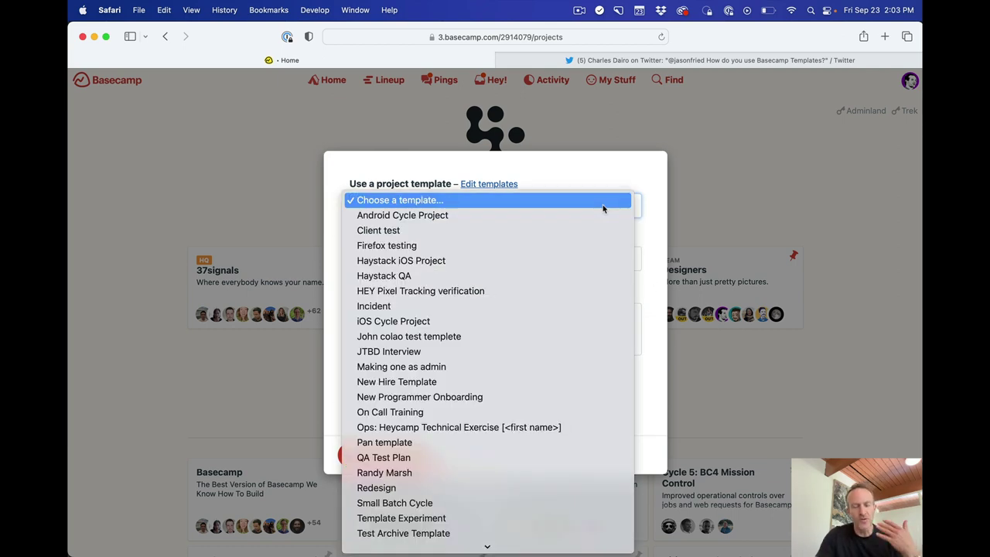
{"action": "left_click", "coordinate": [652, 232]}
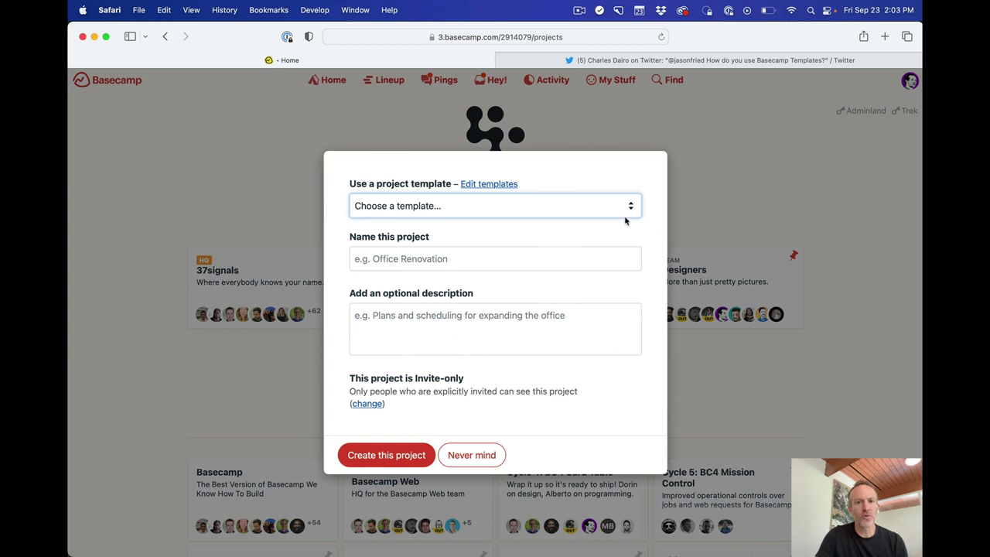
Open the template editing page from the new project form and browse the account's project templates.
{"action": "left_click", "coordinate": [489, 184]}
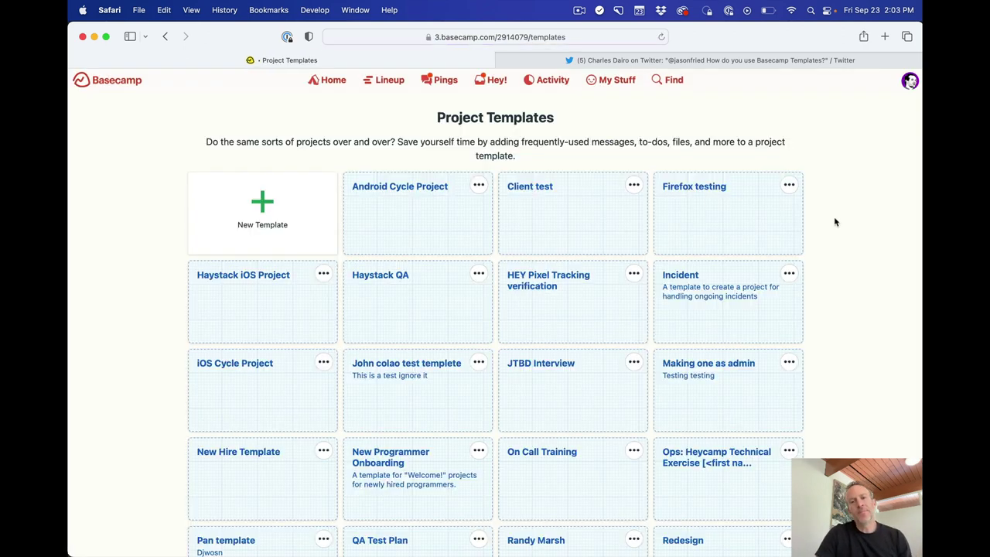
{"action": "scroll", "coordinate": [835, 222], "scroll_direction": "down", "scroll_amount": 8}
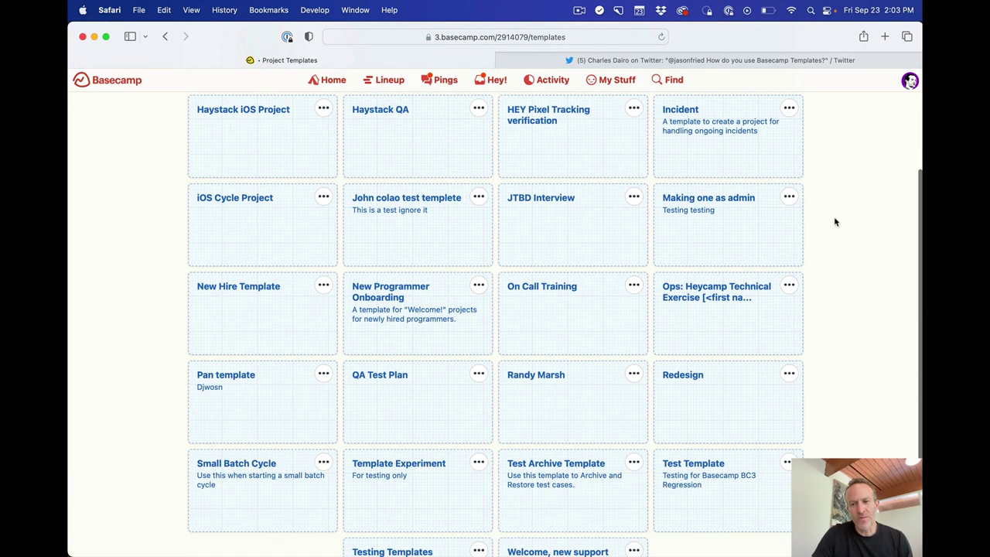
{"action": "scroll", "coordinate": [834, 222], "scroll_direction": "up", "scroll_amount": 8}
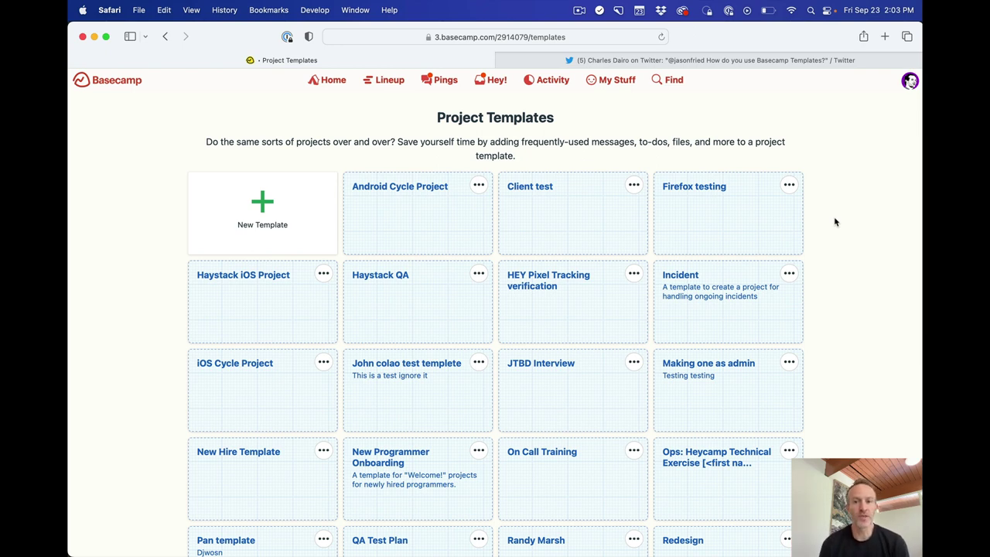
{"action": "scroll", "coordinate": [834, 222], "scroll_direction": "down", "scroll_amount": 2}
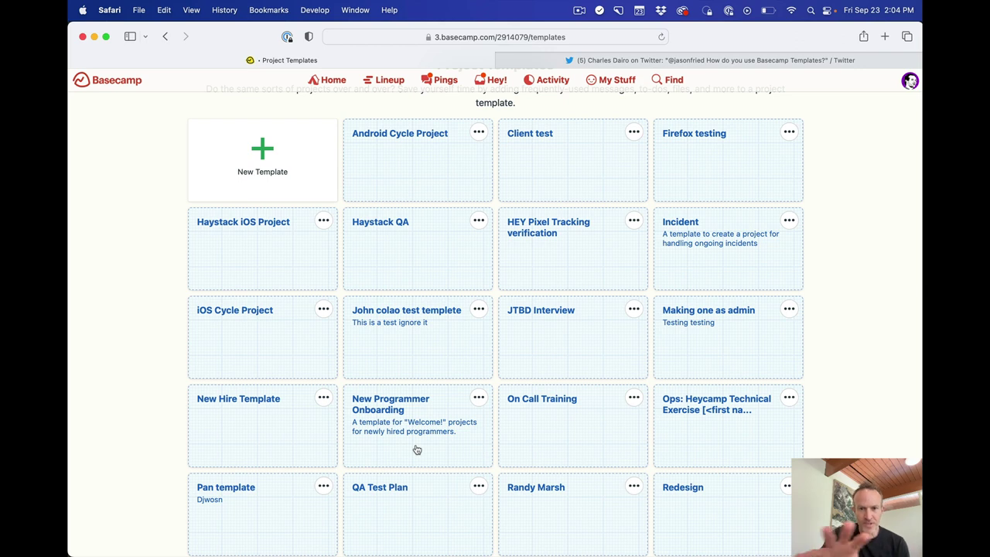
Return to the home page, reopen the project templates from the new project form and open New Programmer Onboarding.
{"action": "key", "text": "super+bracketleft"}
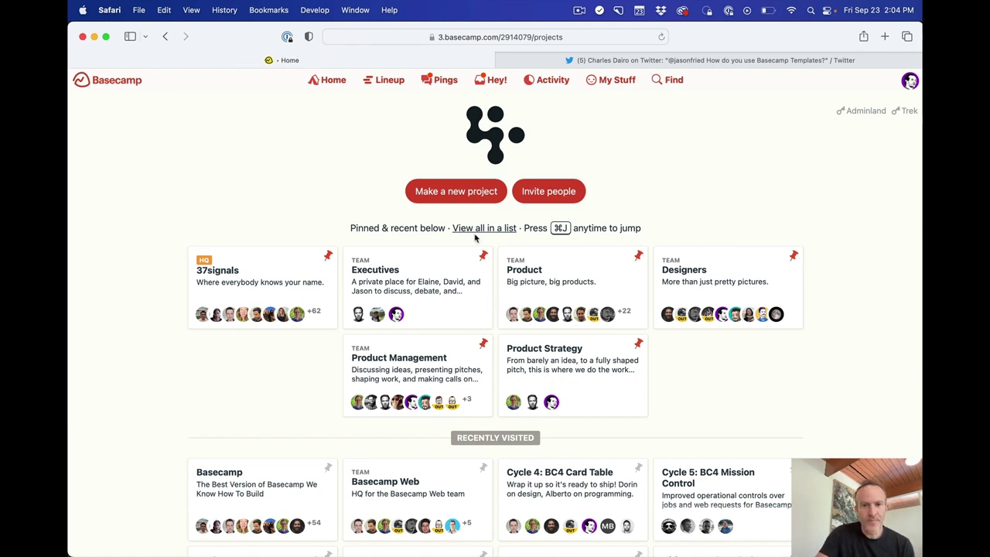
{"action": "left_click", "coordinate": [449, 196]}
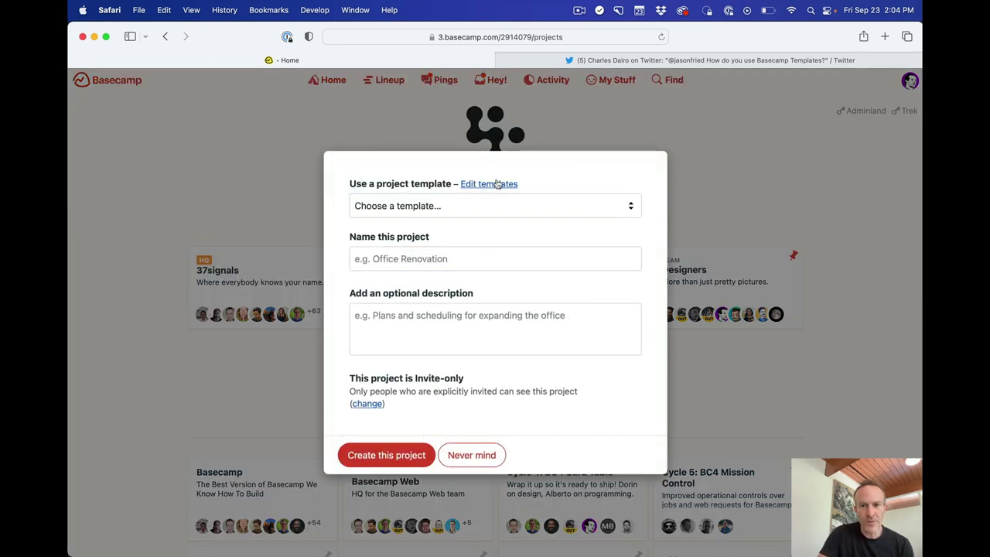
{"action": "left_click", "coordinate": [487, 184]}
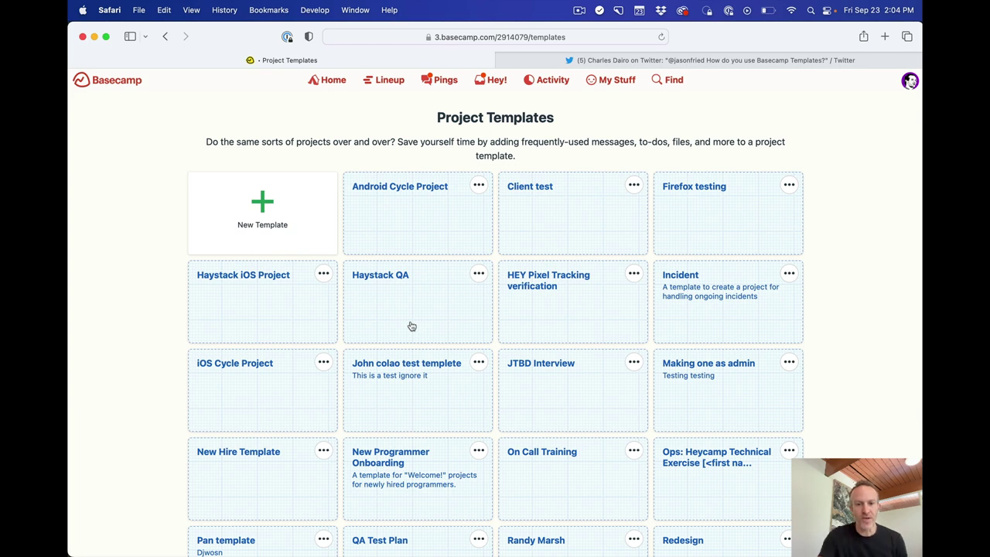
{"action": "scroll", "coordinate": [442, 396], "scroll_direction": "down", "scroll_amount": 2}
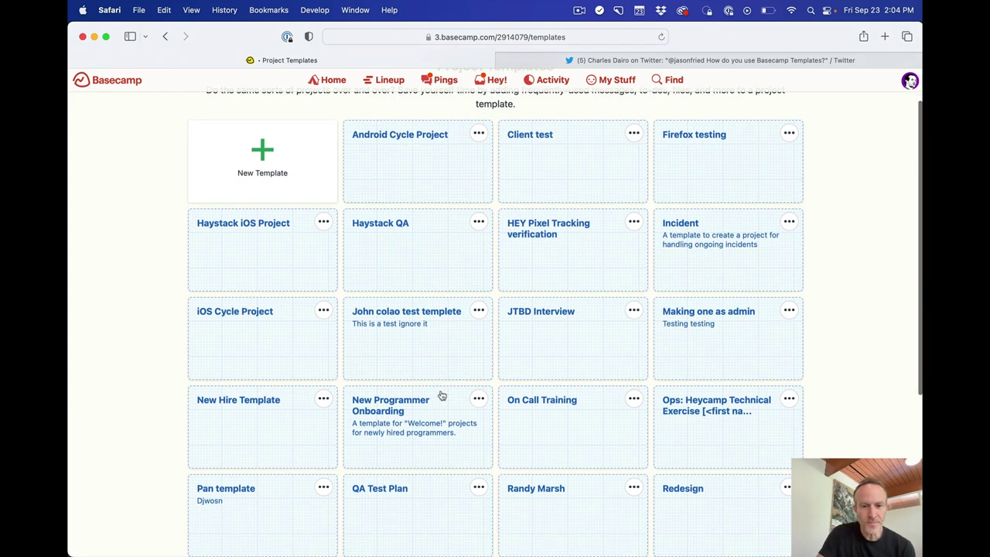
{"action": "left_click", "coordinate": [417, 447]}
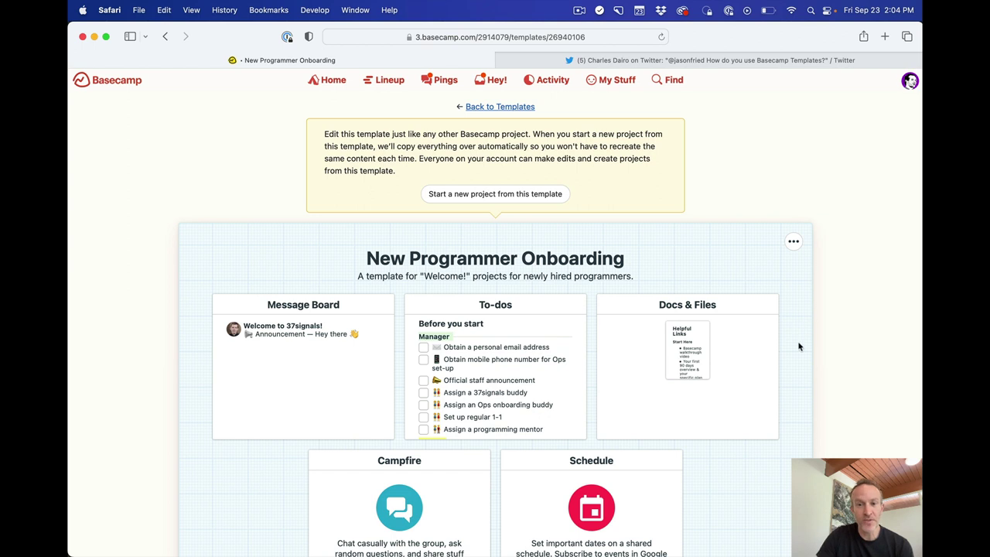
View the New Programmer Onboarding template's Message Board and return to the template overview.
{"action": "scroll", "coordinate": [800, 345], "scroll_direction": "down", "scroll_amount": 3}
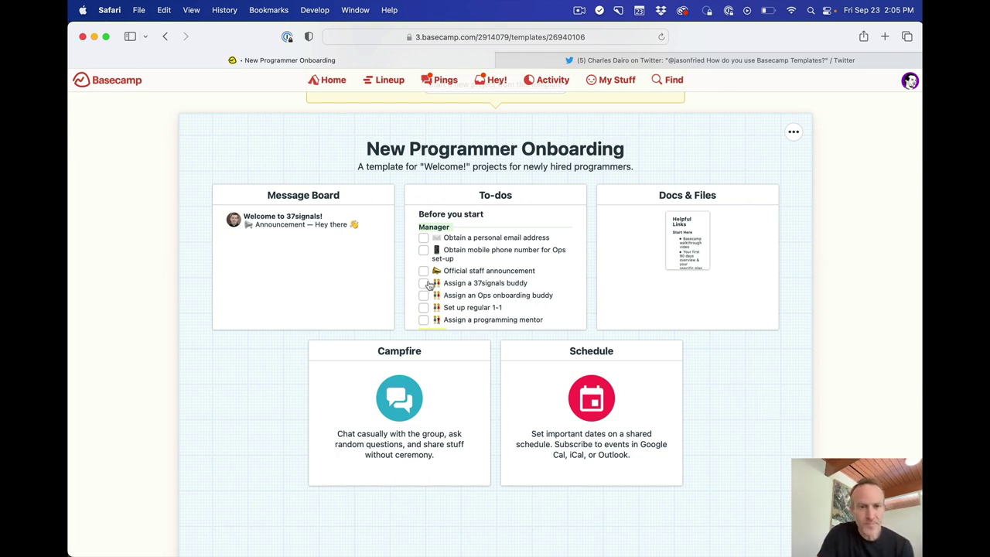
{"action": "left_click", "coordinate": [339, 282]}
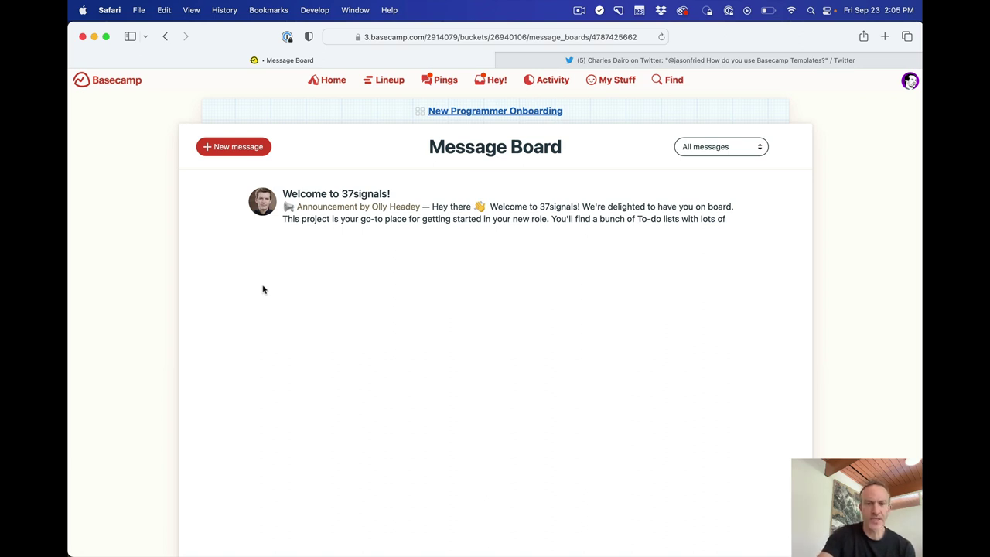
{"action": "key", "text": "super+bracketleft"}
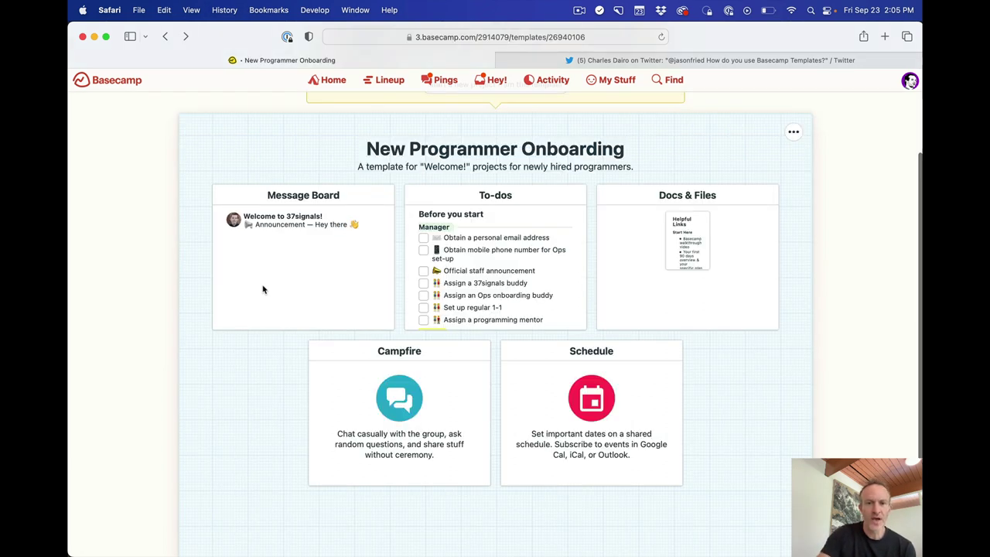
Open the template's To-dos and examine the Before you start, Day 1 and Week 1: Our tasks lists.
{"action": "left_click", "coordinate": [540, 204]}
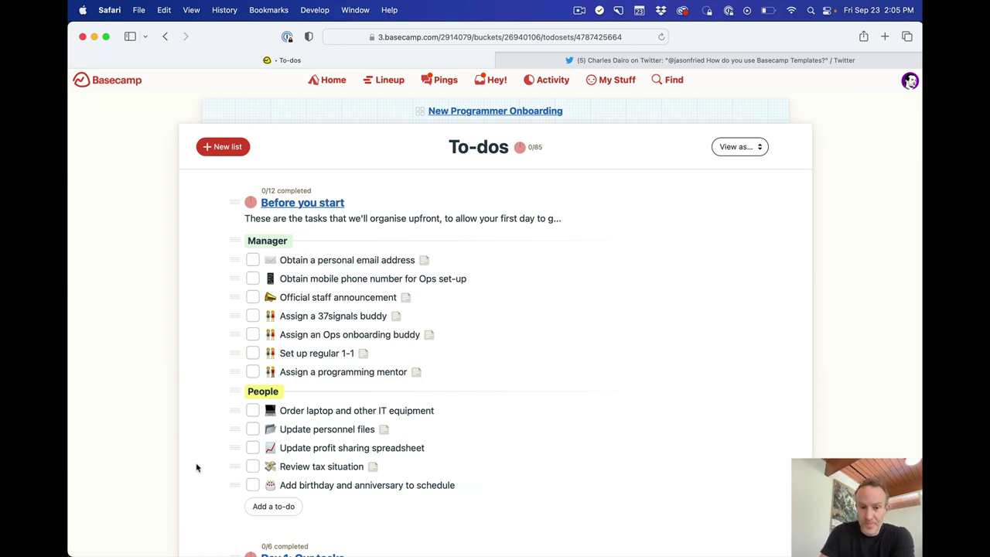
{"action": "scroll", "coordinate": [196, 468], "scroll_direction": "down", "scroll_amount": 1}
{"action": "scroll", "coordinate": [196, 468], "scroll_direction": "down", "scroll_amount": 8}
{"action": "scroll", "coordinate": [196, 467], "scroll_direction": "up", "scroll_amount": 3}
{"action": "scroll", "coordinate": [232, 347], "scroll_direction": "down", "scroll_amount": 1}
{"action": "scroll", "coordinate": [216, 172], "scroll_direction": "down", "scroll_amount": 3}
{"action": "scroll", "coordinate": [190, 193], "scroll_direction": "down", "scroll_amount": 3}
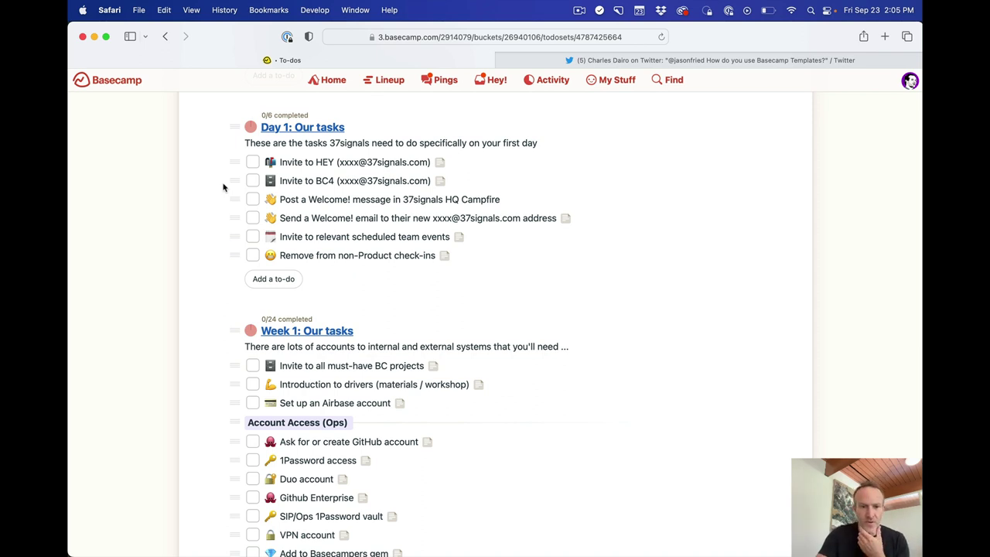
{"action": "scroll", "coordinate": [223, 186], "scroll_direction": "down", "scroll_amount": 5}
{"action": "scroll", "coordinate": [223, 186], "scroll_direction": "down", "scroll_amount": 5}
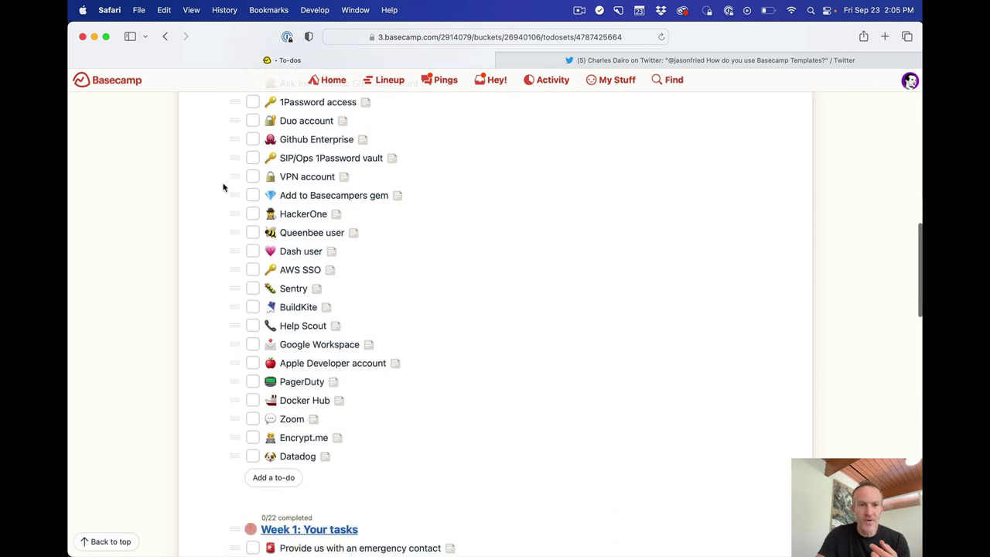
{"action": "scroll", "coordinate": [223, 186], "scroll_direction": "up", "scroll_amount": 3}
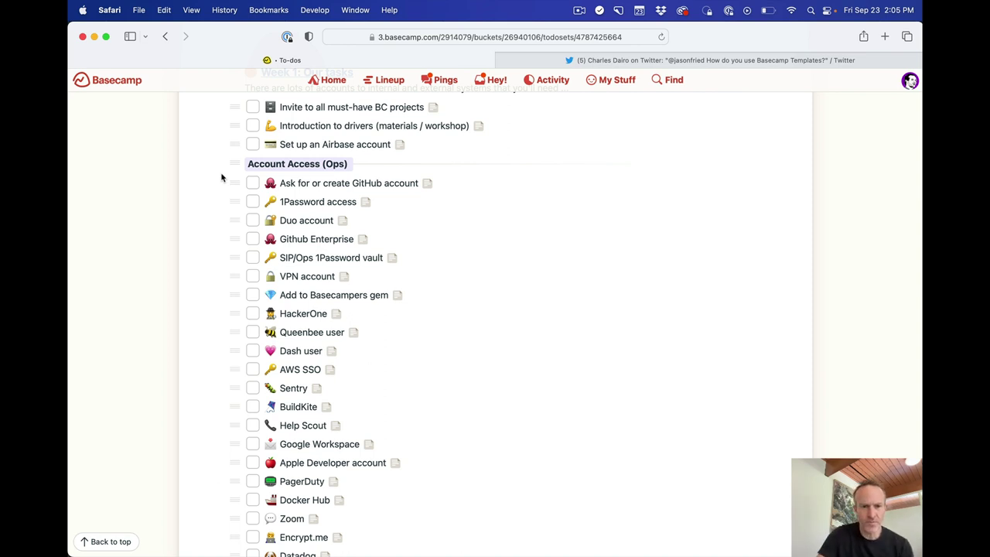
{"action": "scroll", "coordinate": [221, 178], "scroll_direction": "up", "scroll_amount": 3}
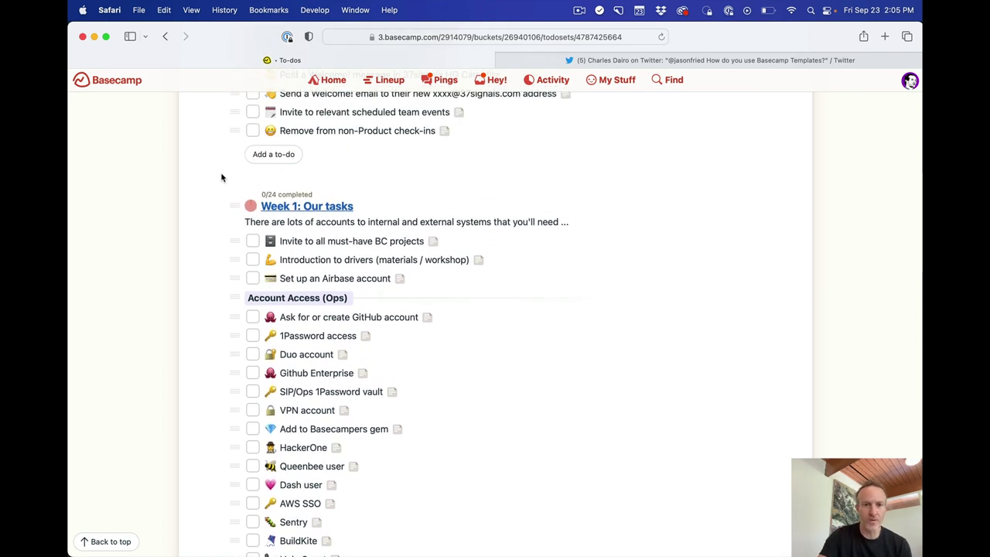
Examine the remaining to-do lists from Week 1: Your tasks through Quarter 1: Your tasks.
{"action": "scroll", "coordinate": [212, 222], "scroll_direction": "down", "scroll_amount": 10}
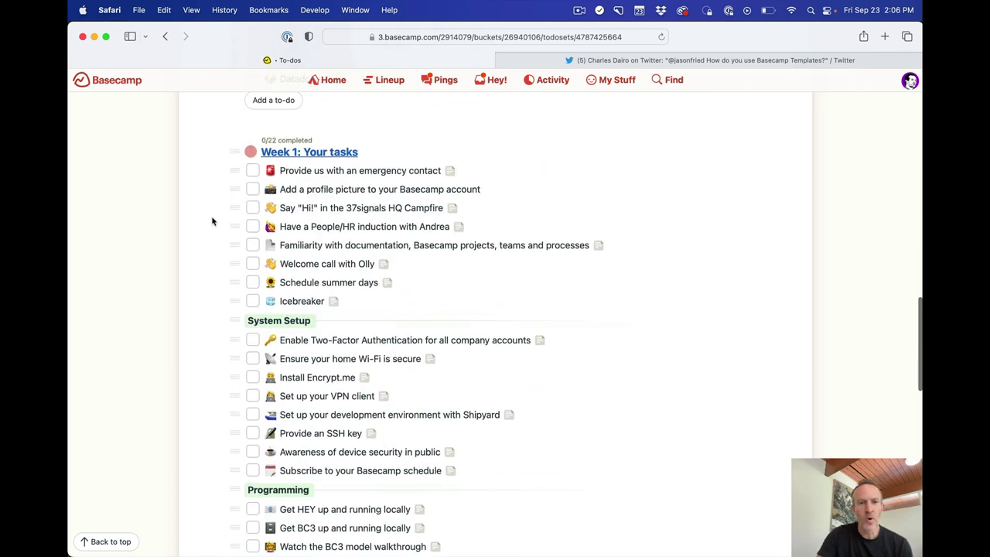
{"action": "scroll", "coordinate": [212, 222], "scroll_direction": "up", "scroll_amount": 10}
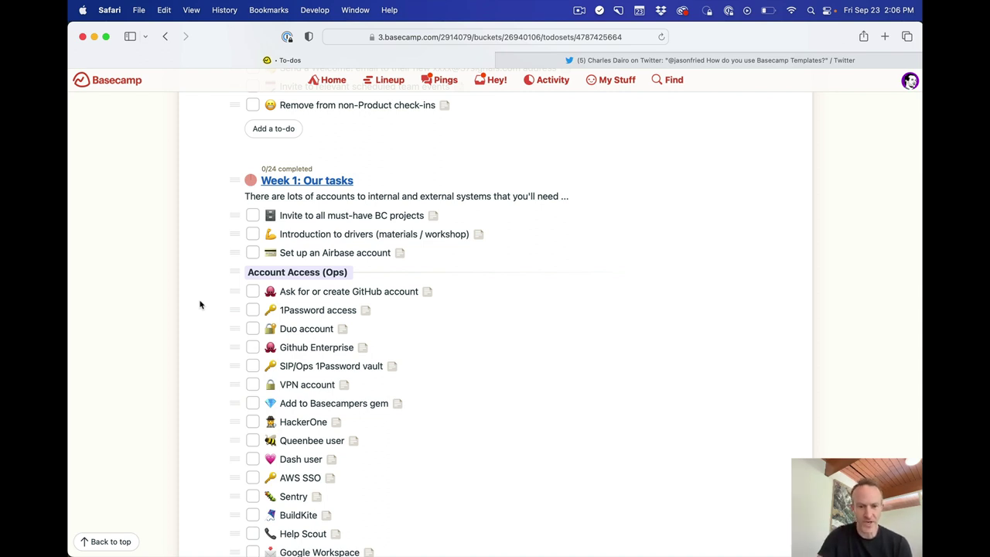
{"action": "scroll", "coordinate": [200, 304], "scroll_direction": "down", "scroll_amount": 15}
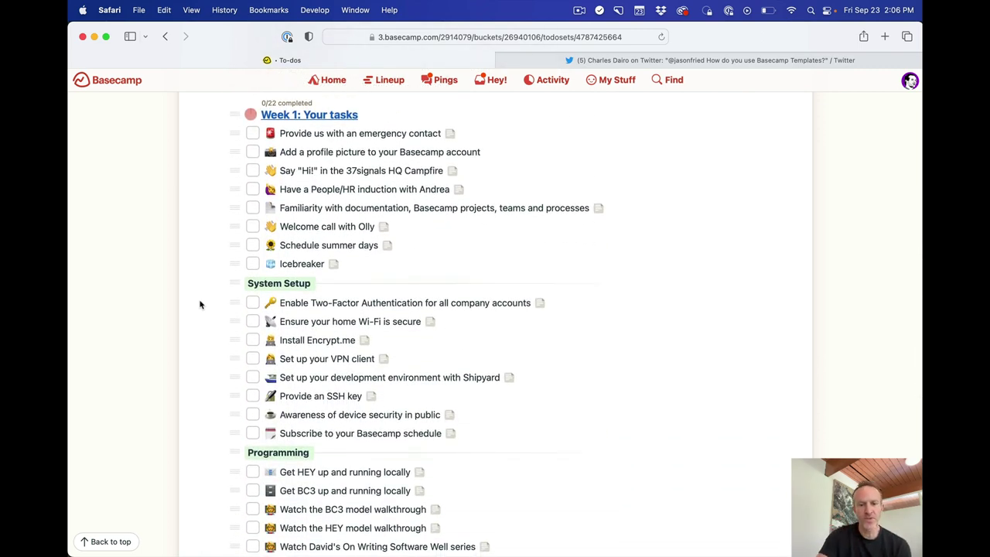
{"action": "scroll", "coordinate": [199, 304], "scroll_direction": "down", "scroll_amount": 15}
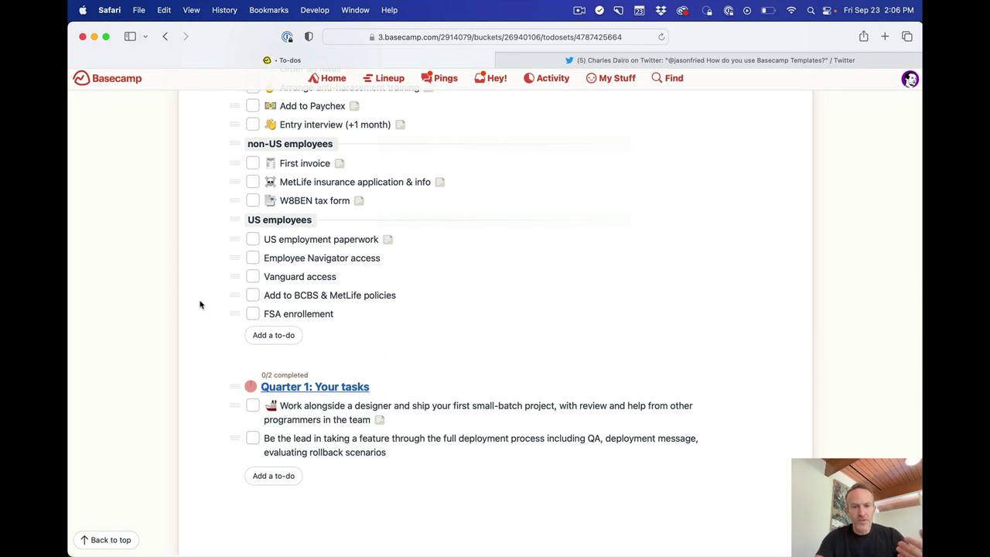
{"action": "scroll", "coordinate": [199, 304], "scroll_direction": "up", "scroll_amount": 20}
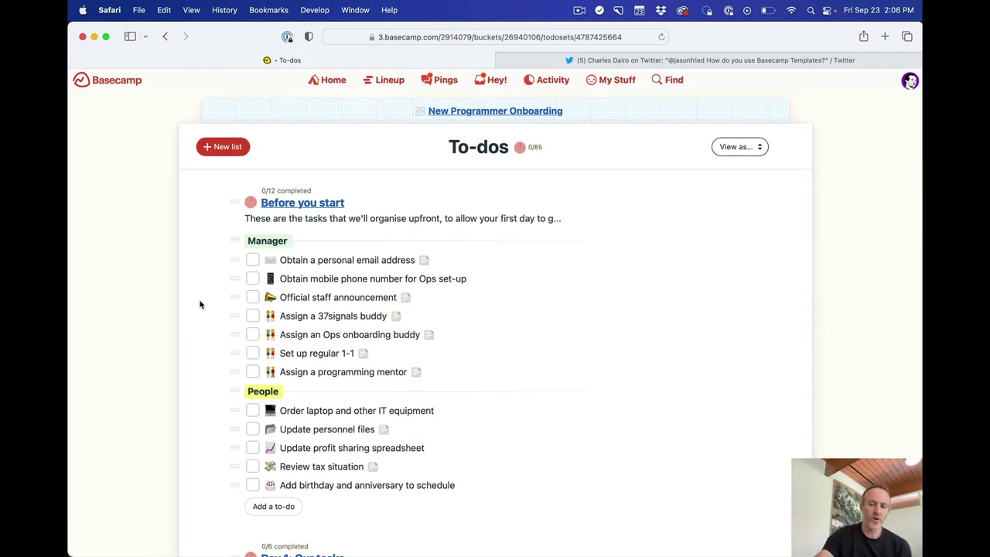
Return from the To-dos to the New Programmer Onboarding template overview.
{"action": "left_click", "coordinate": [354, 108]}
{"action": "left_click", "coordinate": [498, 323]}
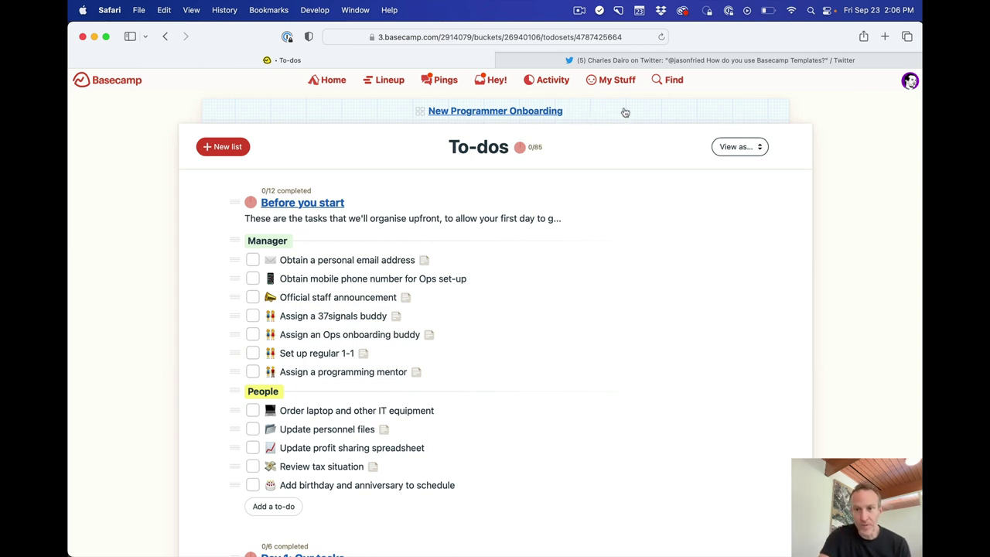
{"action": "left_click", "coordinate": [303, 114]}
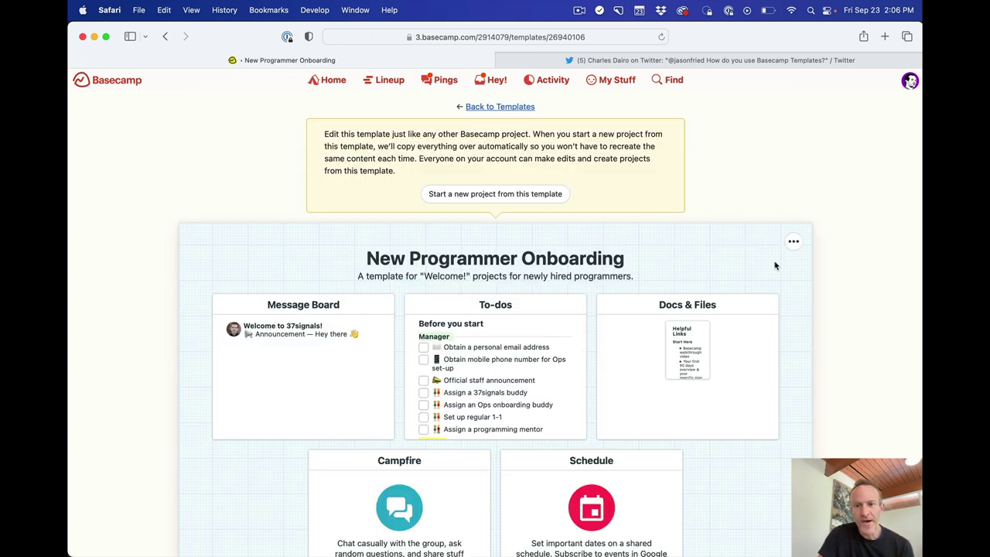
Open the Helpful Links document in the template's Docs & Files and read through its team, project and reference links.
{"action": "scroll", "coordinate": [775, 266], "scroll_direction": "down", "scroll_amount": 2}
{"action": "left_click", "coordinate": [745, 273]}
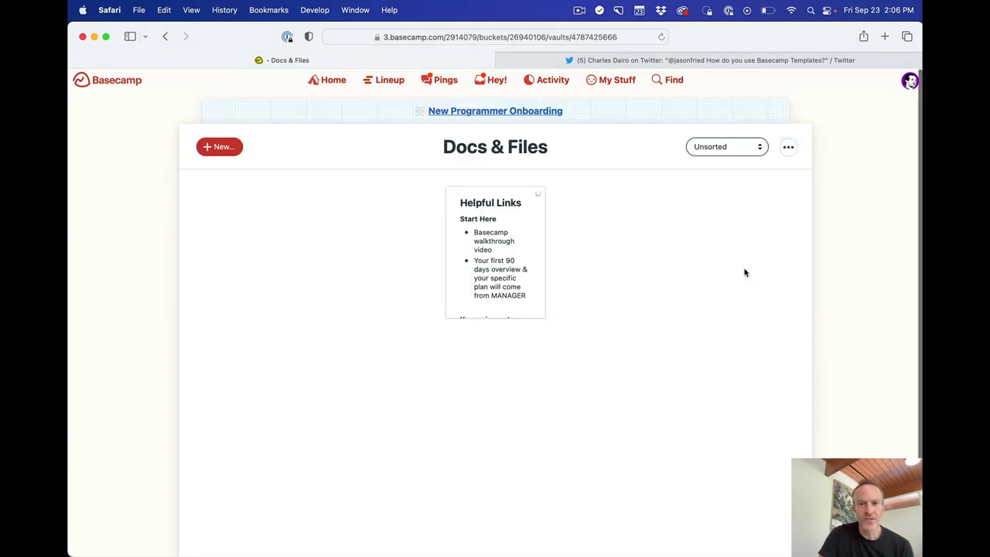
{"action": "left_click", "coordinate": [533, 232]}
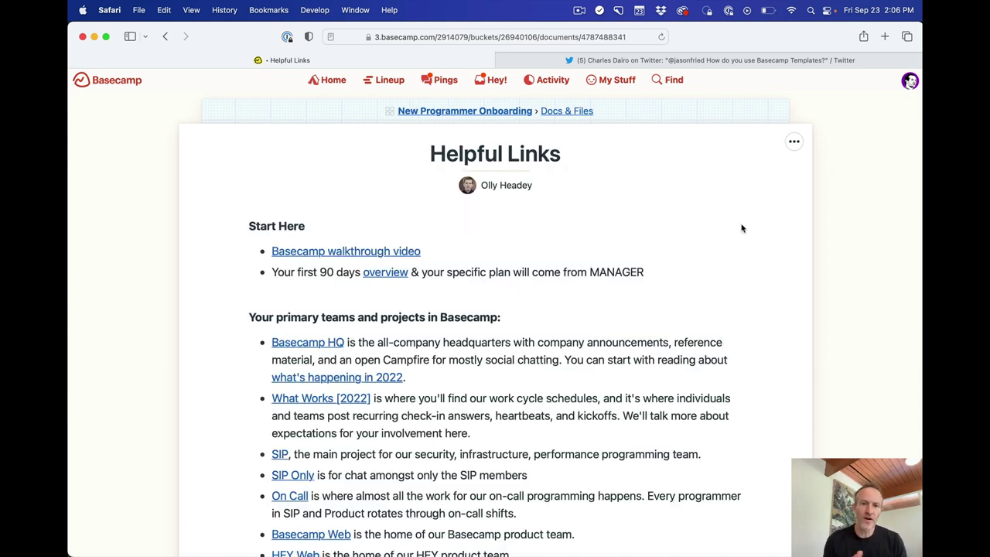
{"action": "scroll", "coordinate": [741, 228], "scroll_direction": "down", "scroll_amount": 5}
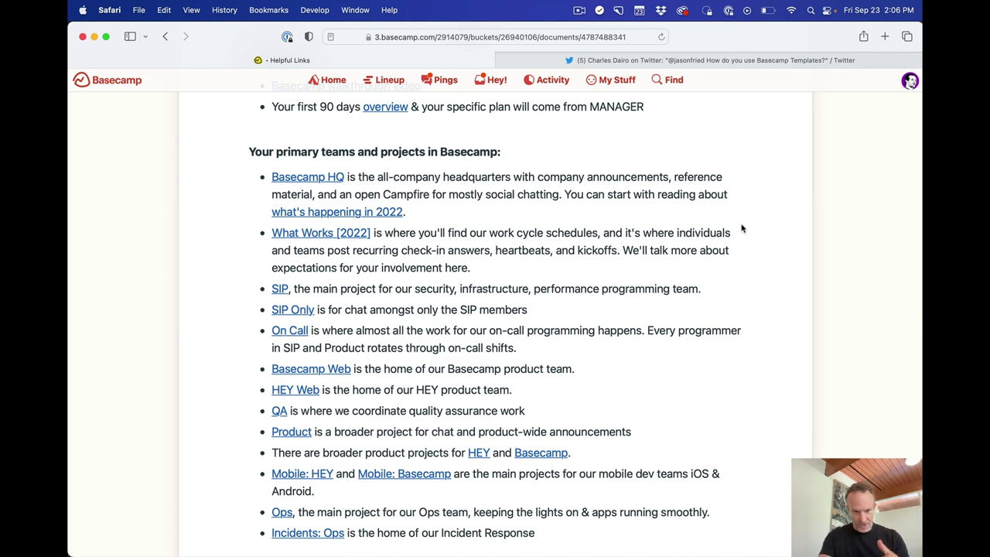
{"action": "scroll", "coordinate": [741, 228], "scroll_direction": "down", "scroll_amount": 2}
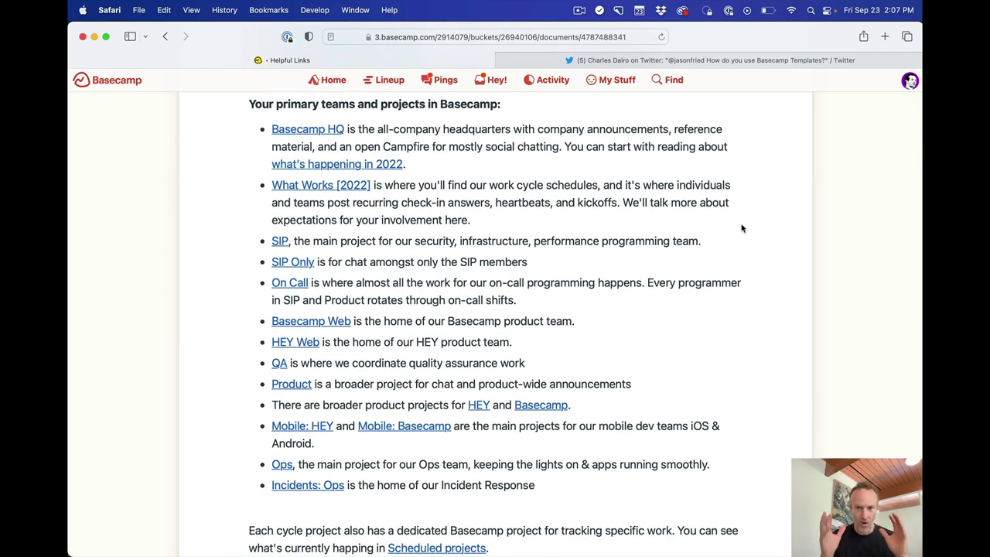
{"action": "scroll", "coordinate": [741, 228], "scroll_direction": "down", "scroll_amount": 15}
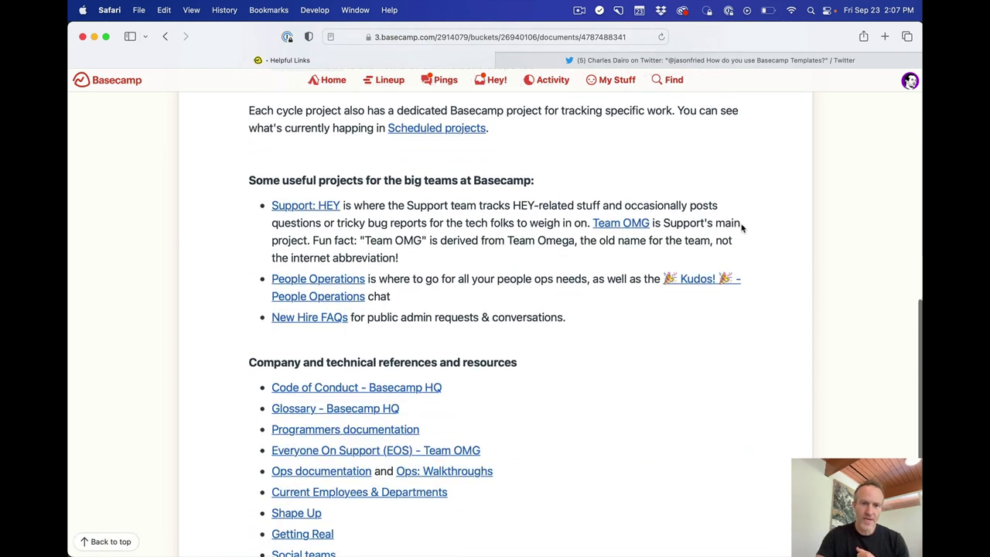
Review the rest of the Helpful Links document, including its company and technical references, and return to the New Programmer Onboarding template overview.
{"action": "scroll", "coordinate": [741, 228], "scroll_direction": "down", "scroll_amount": 3}
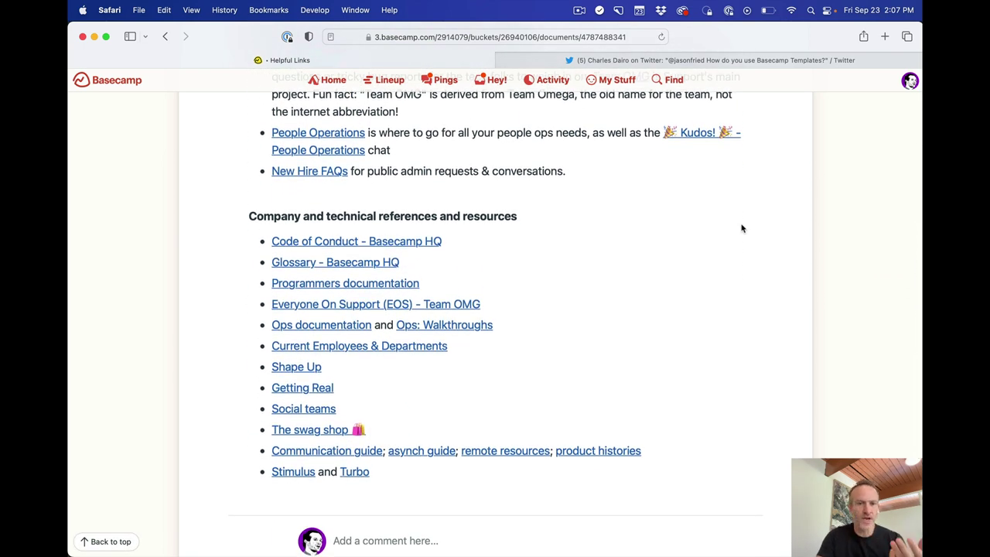
{"action": "scroll", "coordinate": [741, 229], "scroll_direction": "up", "scroll_amount": 10}
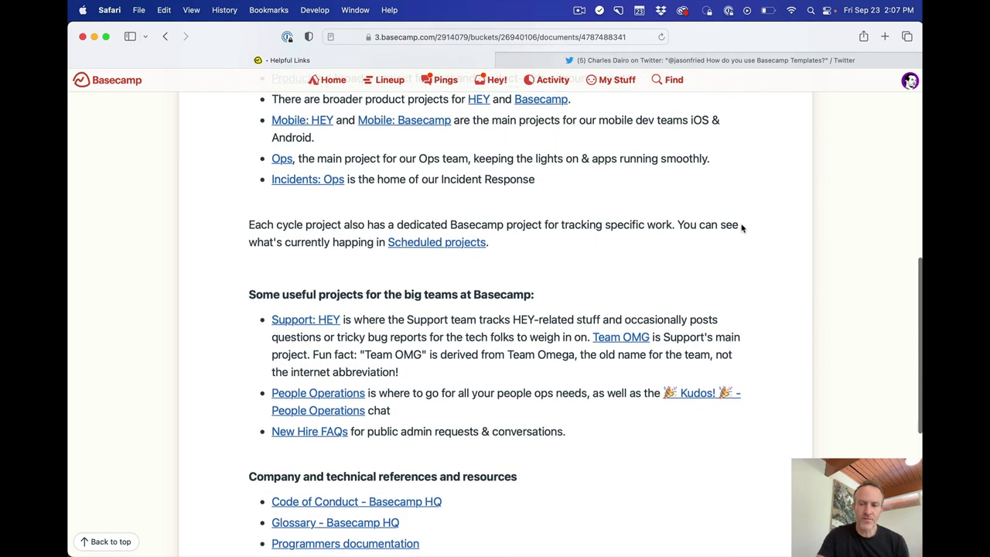
{"action": "scroll", "coordinate": [740, 228], "scroll_direction": "down", "scroll_amount": 11}
{"action": "scroll", "coordinate": [726, 300], "scroll_direction": "up", "scroll_amount": 20}
{"action": "key", "text": "super+bracketleft"}
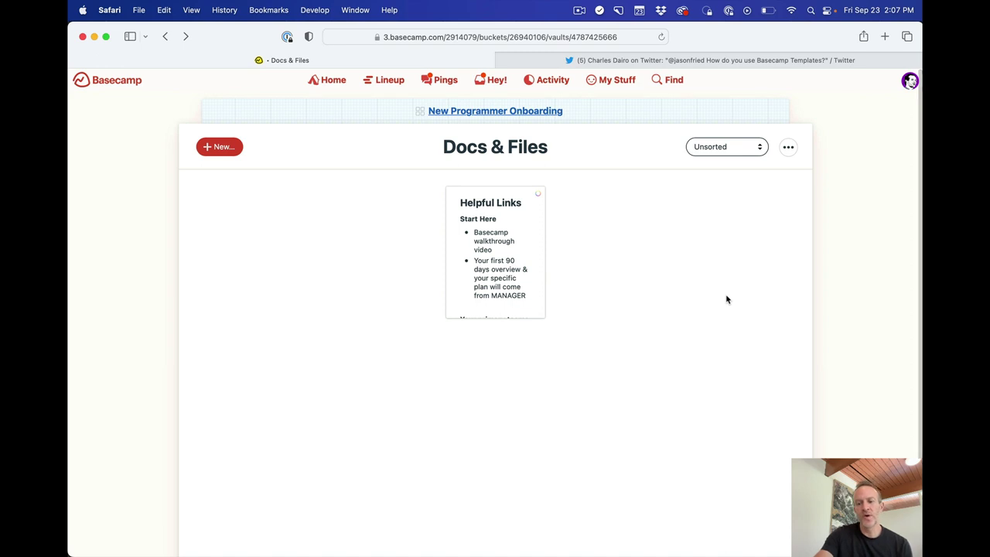
{"action": "key", "text": "super+bracketleft"}
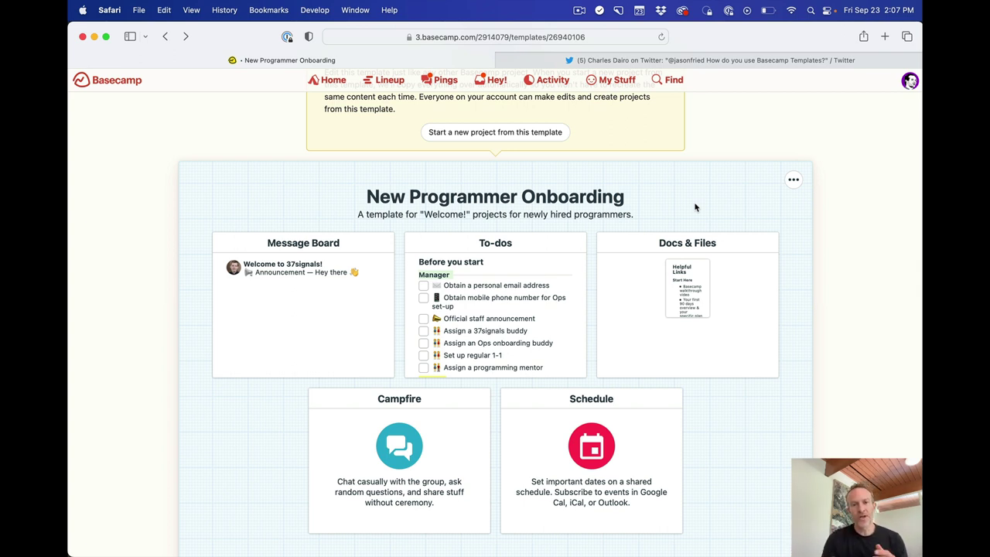
Start a new project from the home page using the New Programmer Onboarding template.
{"action": "left_click", "coordinate": [341, 84]}
{"action": "left_click", "coordinate": [461, 199]}
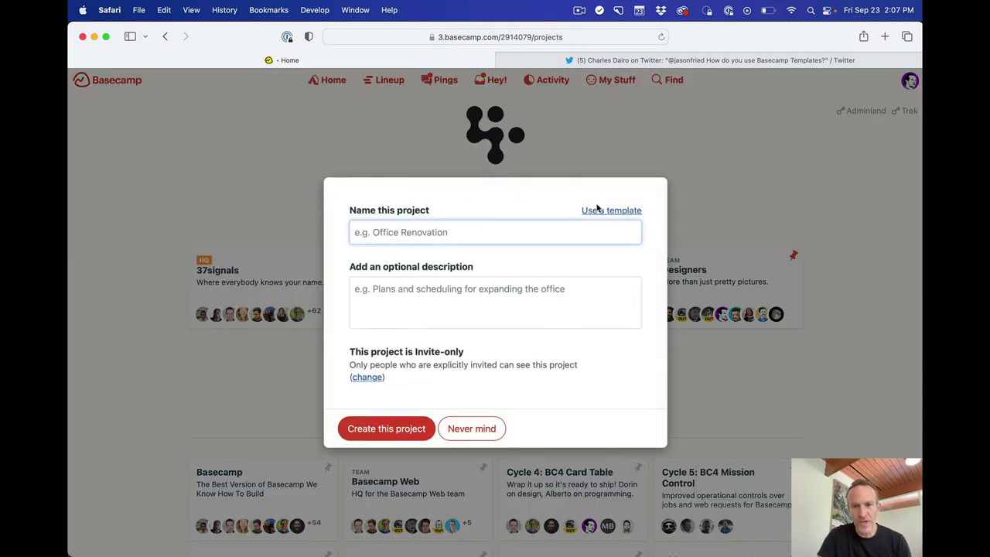
{"action": "left_click", "coordinate": [604, 214]}
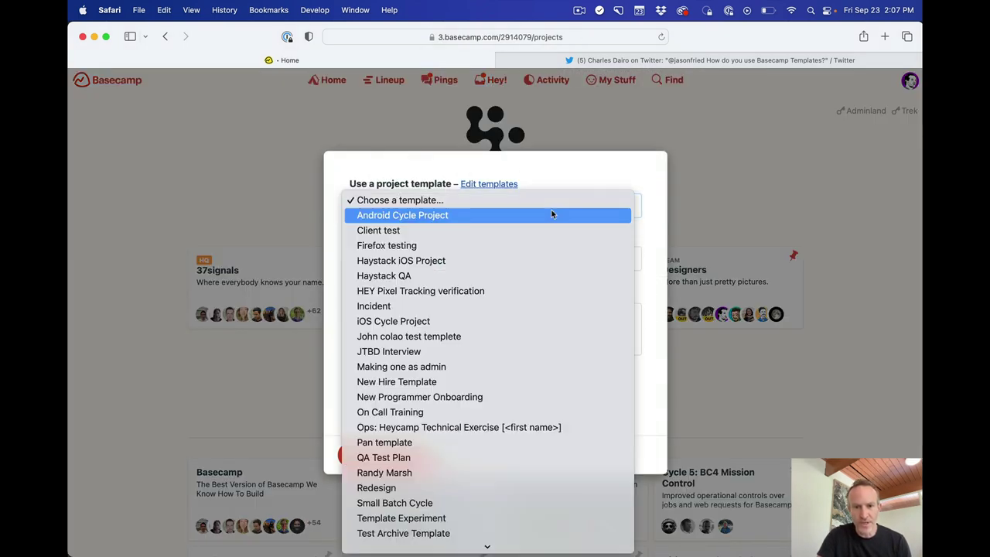
{"action": "left_click", "coordinate": [446, 397]}
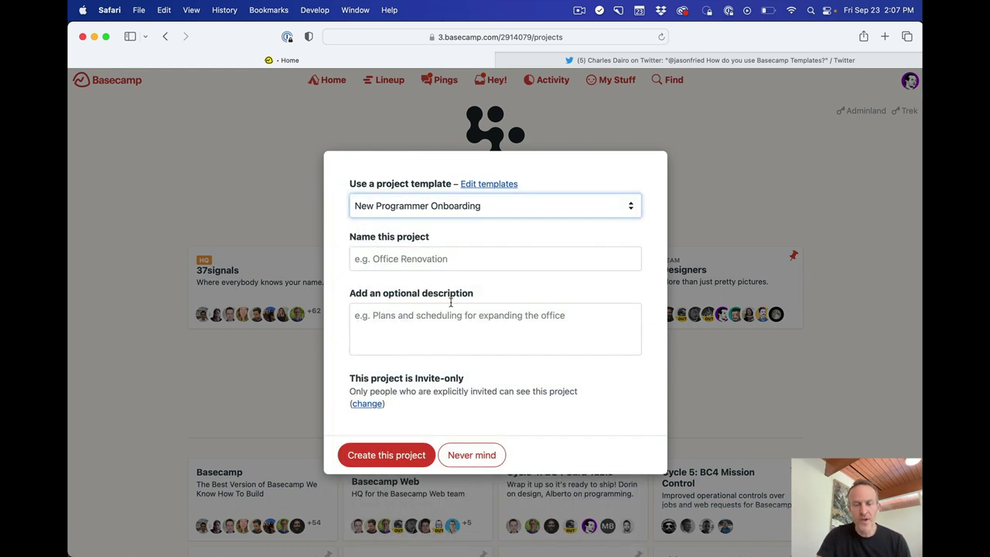
Name the project "Welcome" followed by the new hire's first name, leave the description empty, and create the project.
{"action": "left_click", "coordinate": [441, 258]}
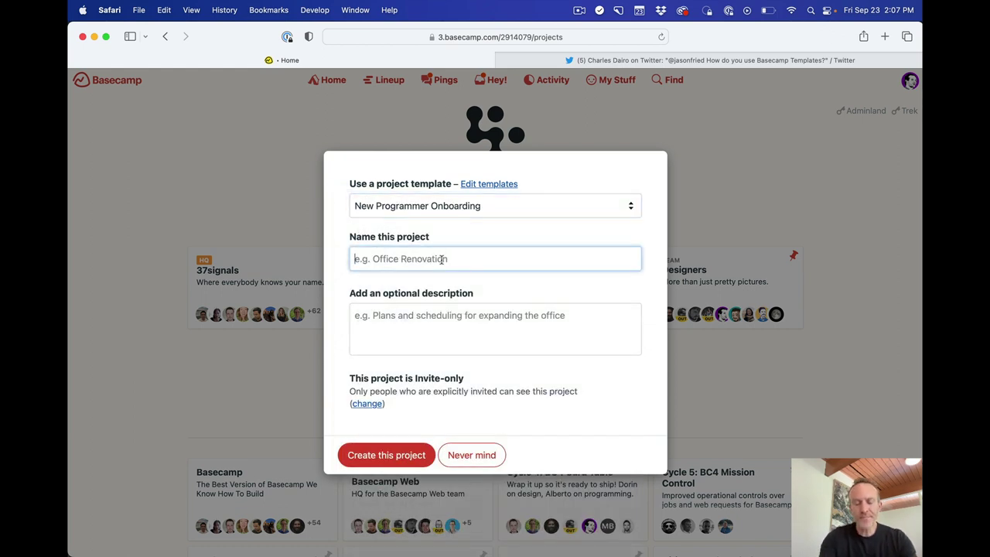
{"action": "type", "text": "Welcome S"}
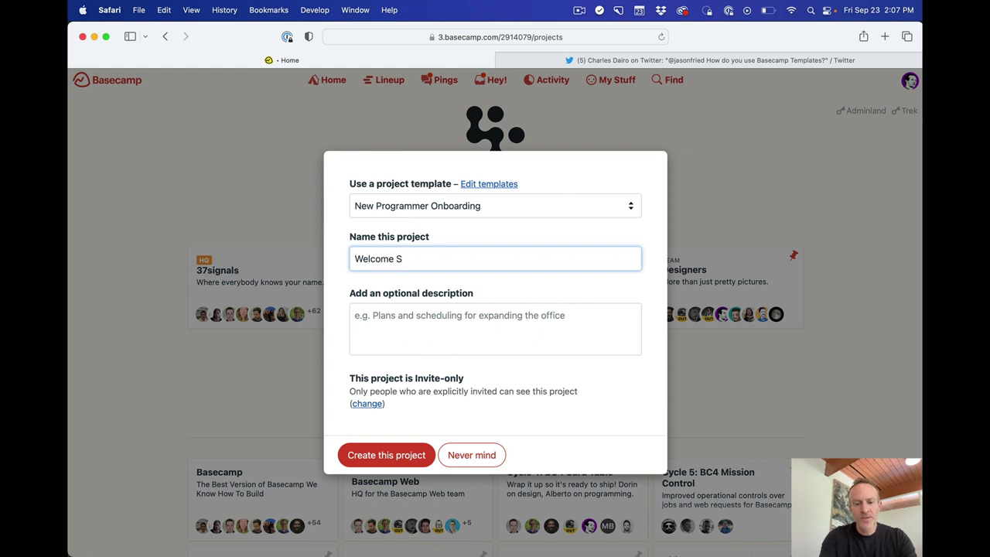
{"action": "type", "text": "ally"}
{"action": "left_click", "coordinate": [447, 324]}
{"action": "left_click", "coordinate": [384, 453]}
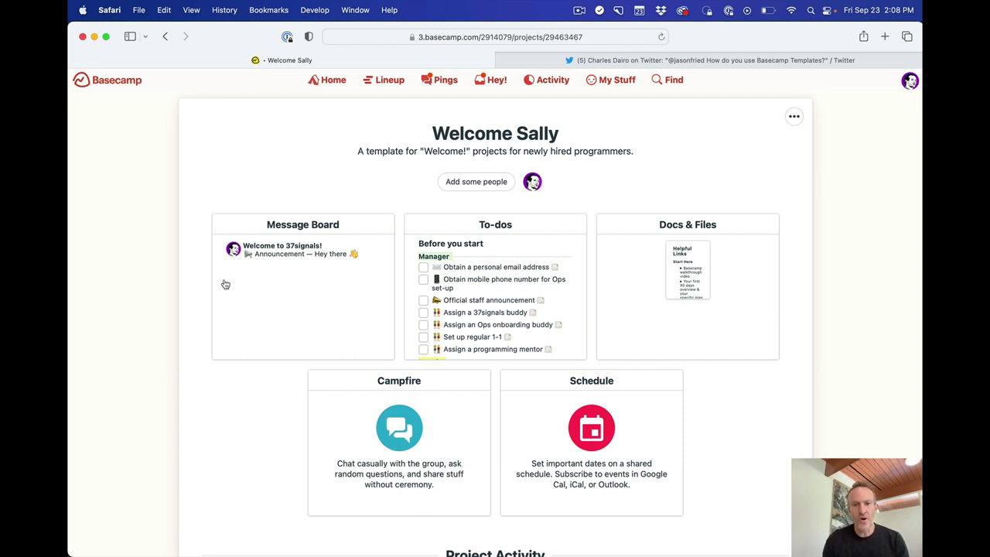
View the list of people who can see the new welcome project and return to the project's overview.
{"action": "left_click", "coordinate": [473, 182]}
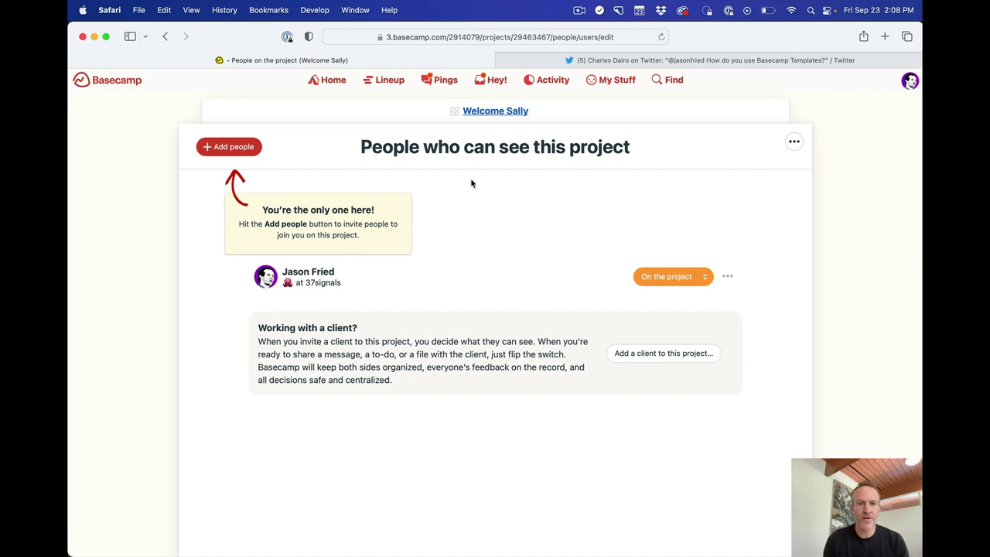
{"action": "left_click", "coordinate": [391, 115]}
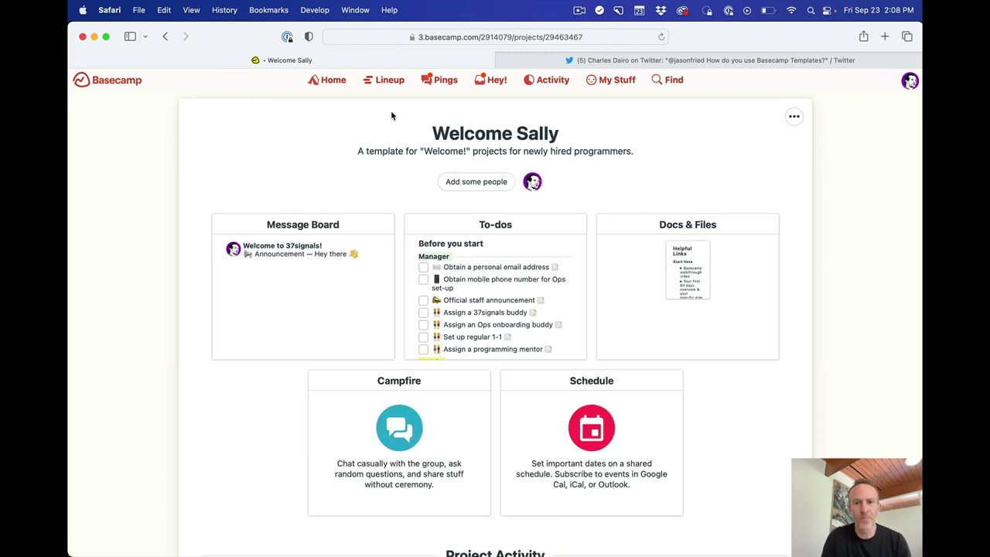